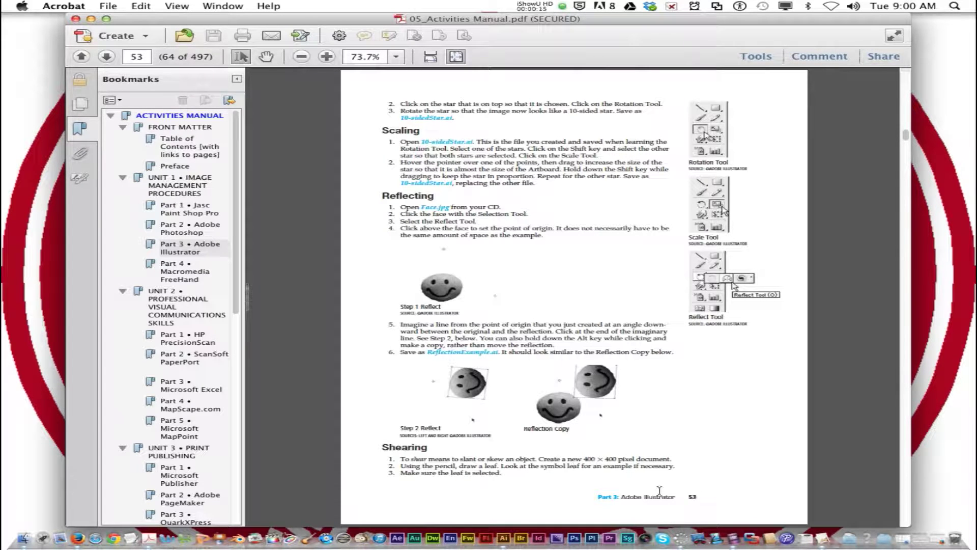
# Scroll the Activities Manual down to page 54 and back to the page 53 Shearing exercise.
pyautogui.scroll(-3, 640, 487)
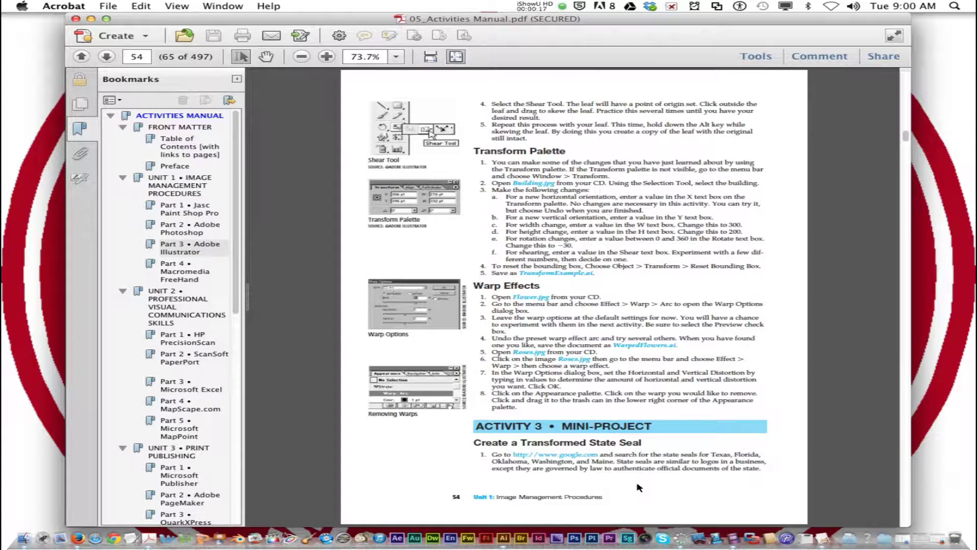
pyautogui.scroll(3, 639, 487)
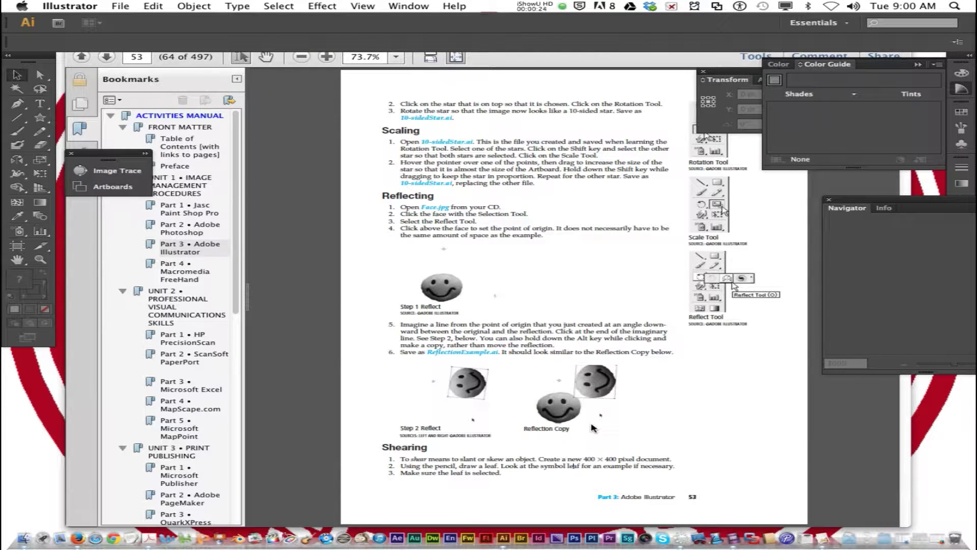
# Create a new document named 'shear' with width 400 px and height 400 px.
pyautogui.click(121, 6)
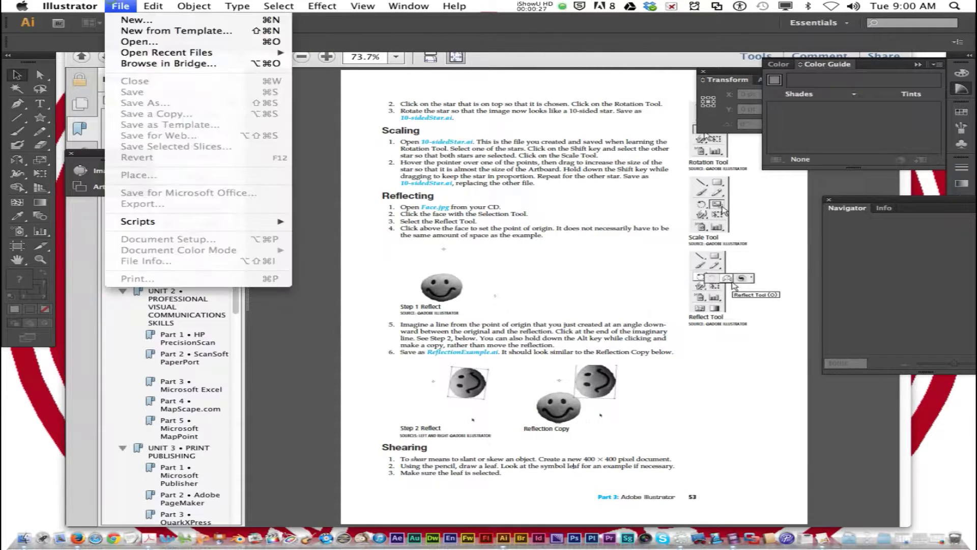
pyautogui.click(148, 33)
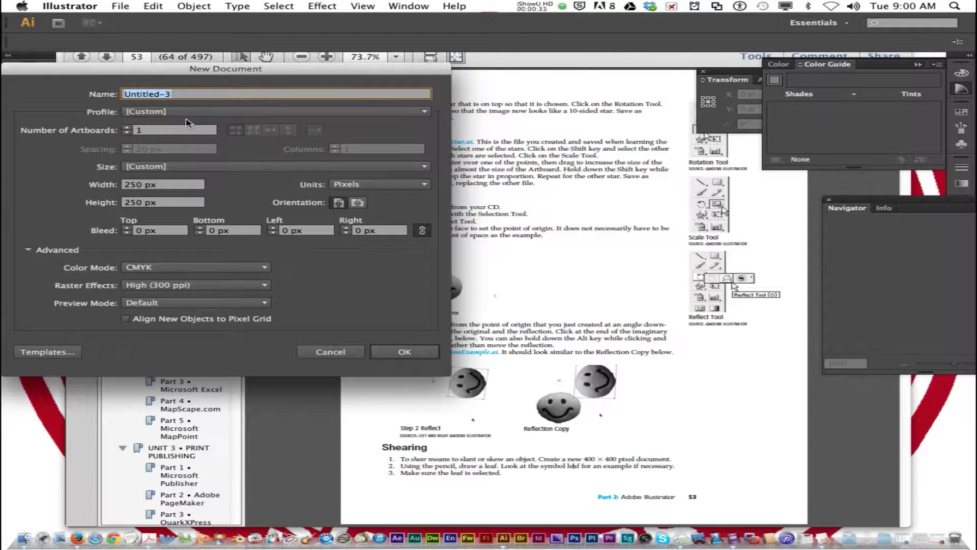
pyautogui.write('shear')
pyautogui.click(173, 184)
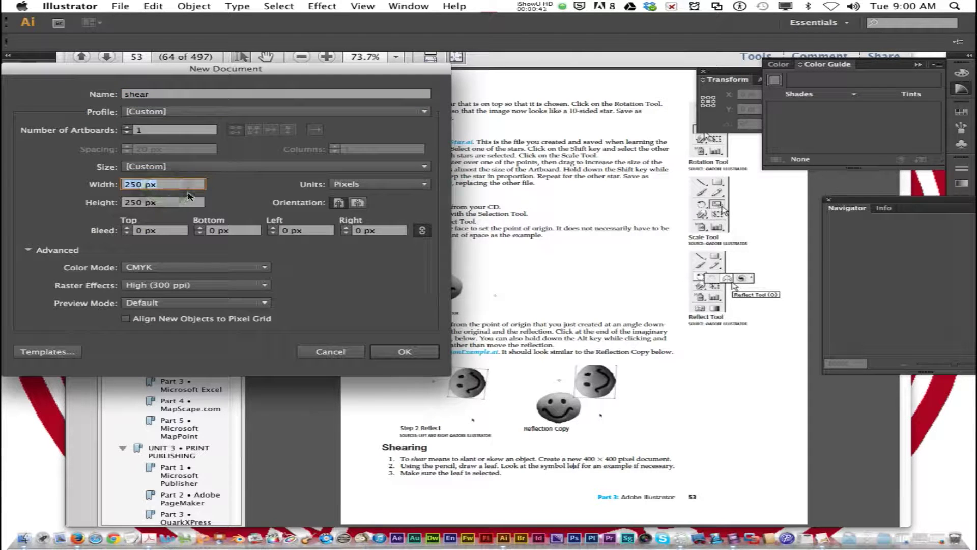
pyautogui.write('400')
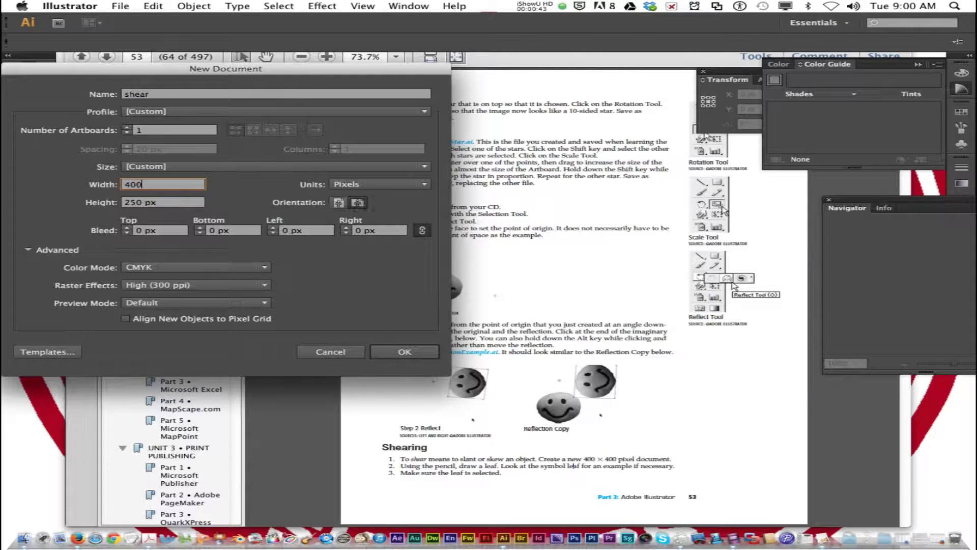
pyautogui.press('Tab')
pyautogui.write('400')
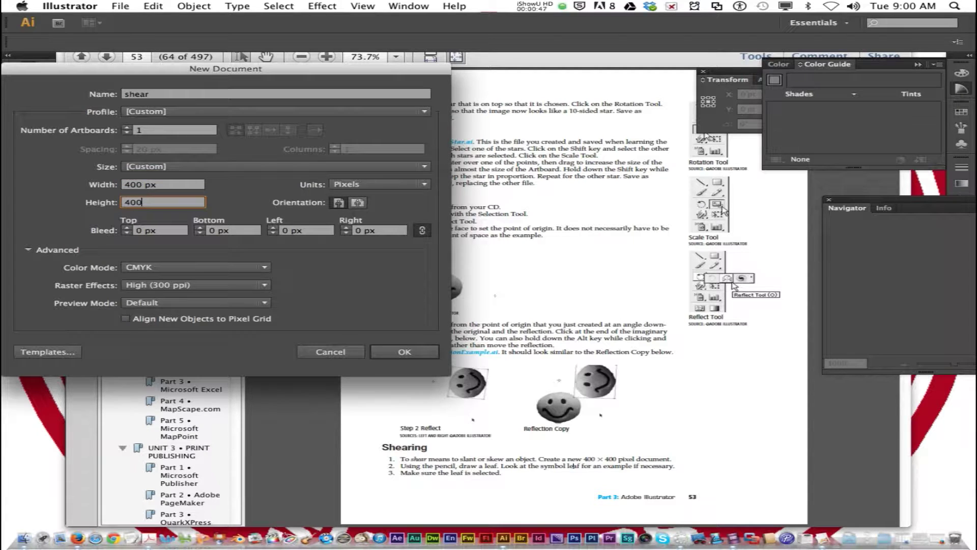
pyautogui.click(389, 353)
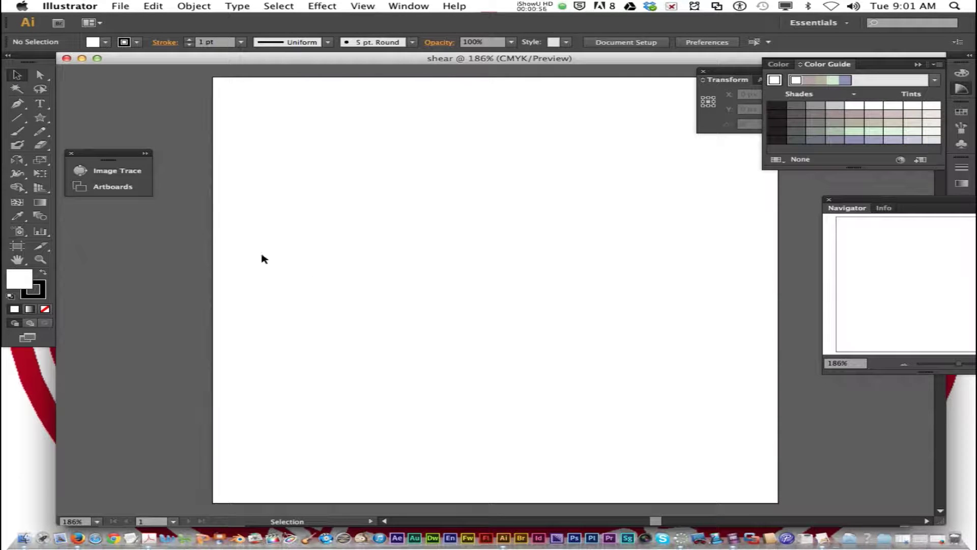
# With the Pencil tool, draw a closed leaf outline on the artboard.
pyautogui.click(45, 134)
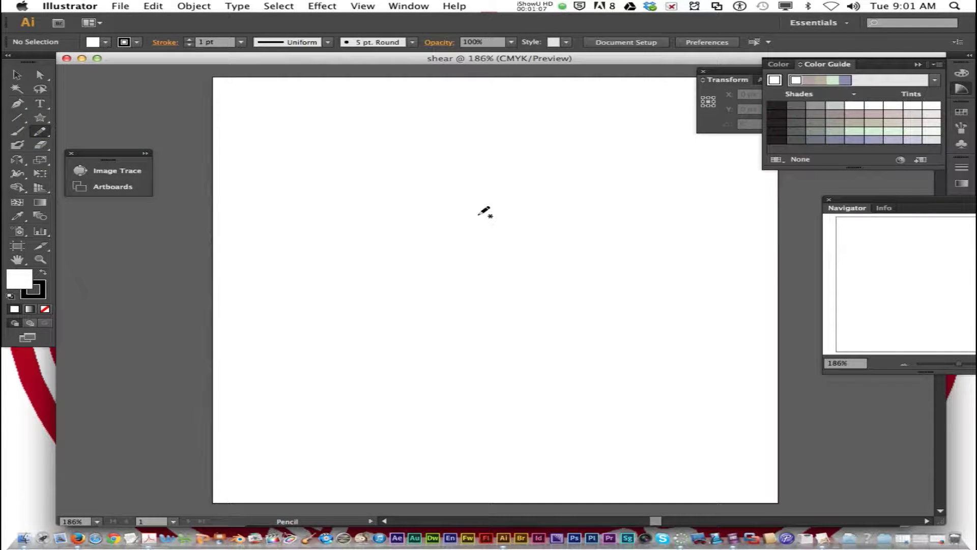
pyautogui.moveTo(490, 208)
pyautogui.mouseDown()
pyautogui.moveTo(419, 239)
pyautogui.moveTo(395, 263)
pyautogui.moveTo(382, 317)
pyautogui.moveTo(401, 382)
pyautogui.mouseUp()
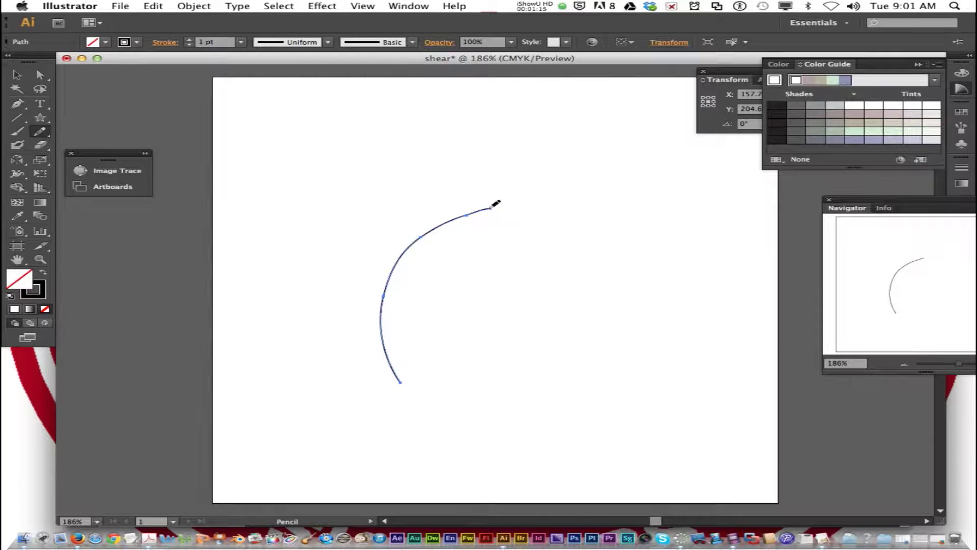
pyautogui.moveTo(490, 209)
pyautogui.mouseDown()
pyautogui.moveTo(496, 271)
pyautogui.moveTo(450, 351)
pyautogui.mouseUp()
pyautogui.moveTo(435, 366); pyautogui.dragTo(440, 357)
# Draw a central vein from the leaf's bottom tip to its top, reshaping both ends.
pyautogui.keyDown('super'); pyautogui.click(572, 303); pyautogui.keyUp('super')
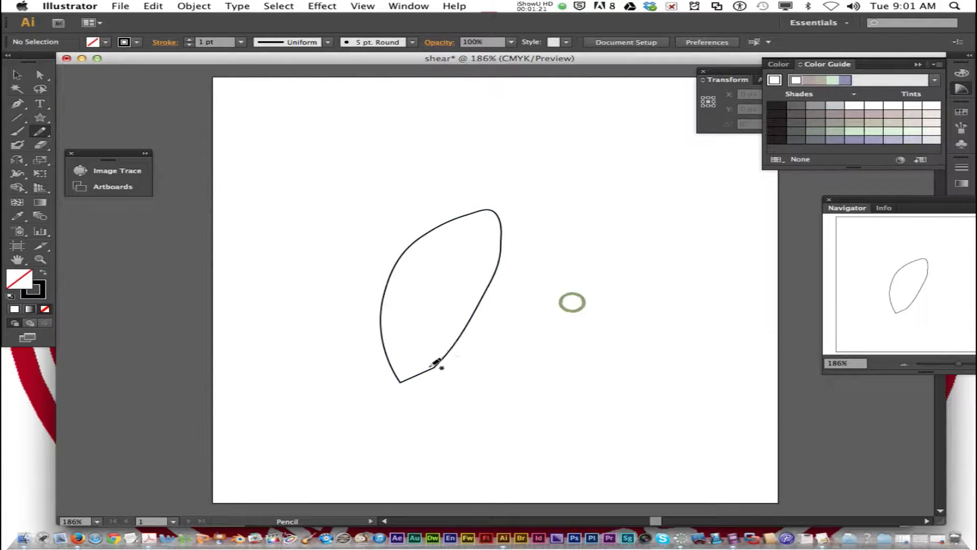
pyautogui.moveTo(400, 381); pyautogui.dragTo(495, 212)
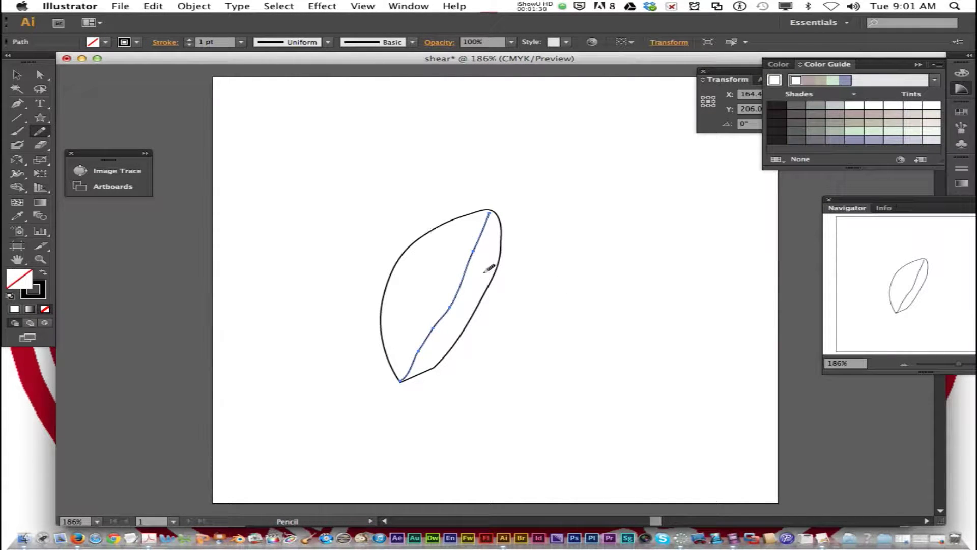
pyautogui.moveTo(484, 229); pyautogui.dragTo(401, 380)
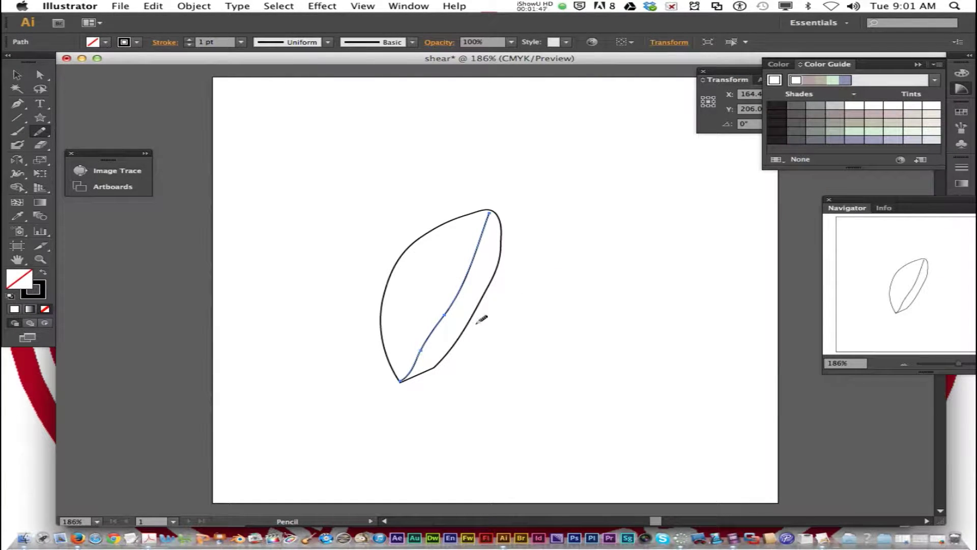
pyautogui.moveTo(426, 344)
pyautogui.mouseDown()
pyautogui.moveTo(392, 387)
pyautogui.moveTo(356, 379)
pyautogui.mouseUp()
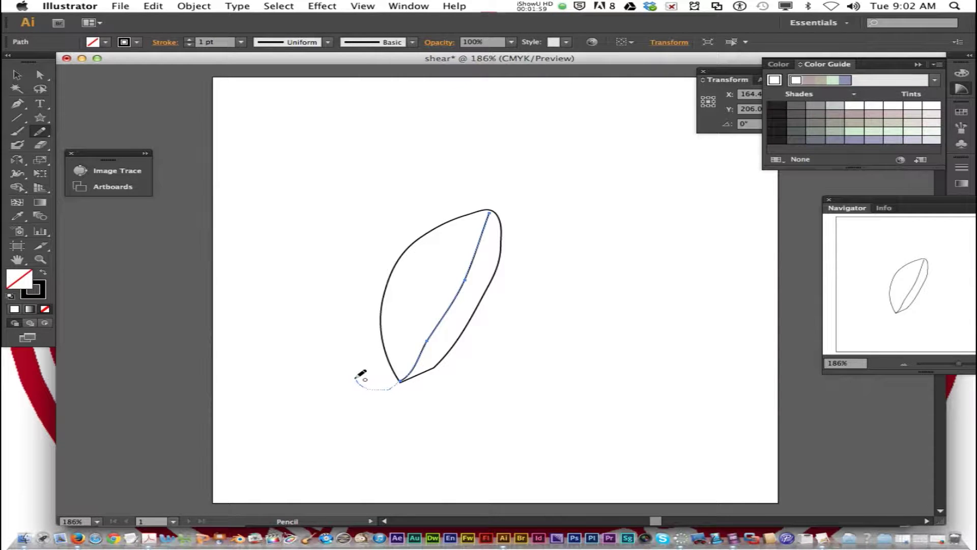
pyautogui.moveTo(355, 378); pyautogui.dragTo(358, 377)
pyautogui.moveTo(486, 232); pyautogui.dragTo(489, 214)
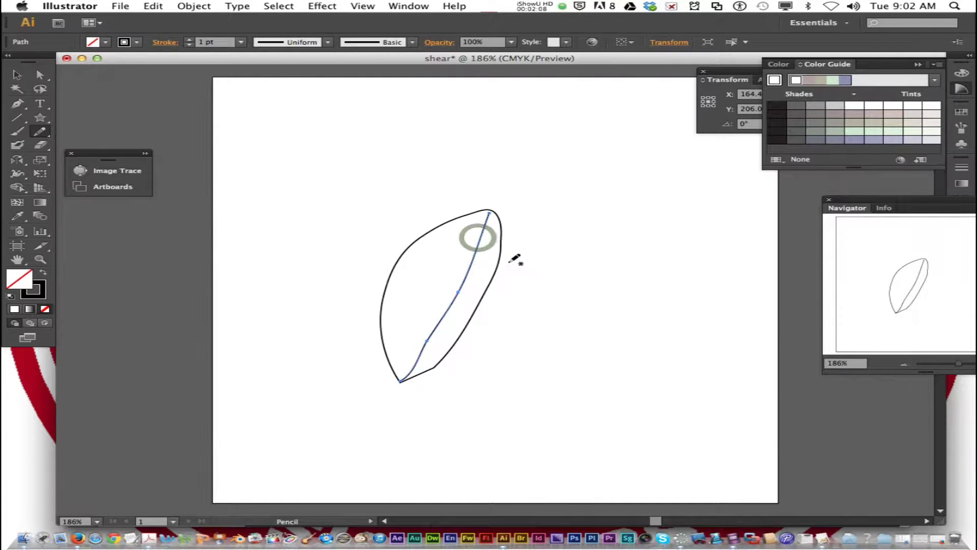
# Draw curved side veins branching left and right from the central vein down toward the tip.
pyautogui.click(547, 249)
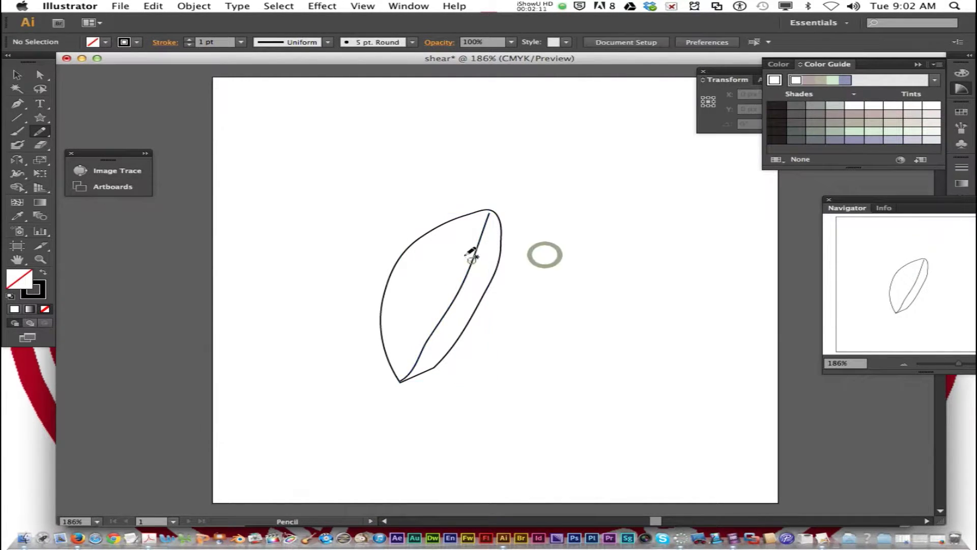
pyautogui.moveTo(439, 229)
pyautogui.mouseDown()
pyautogui.moveTo(485, 255)
pyautogui.moveTo(501, 248)
pyautogui.moveTo(478, 283)
pyautogui.moveTo(460, 288)
pyautogui.moveTo(408, 243)
pyautogui.mouseUp()
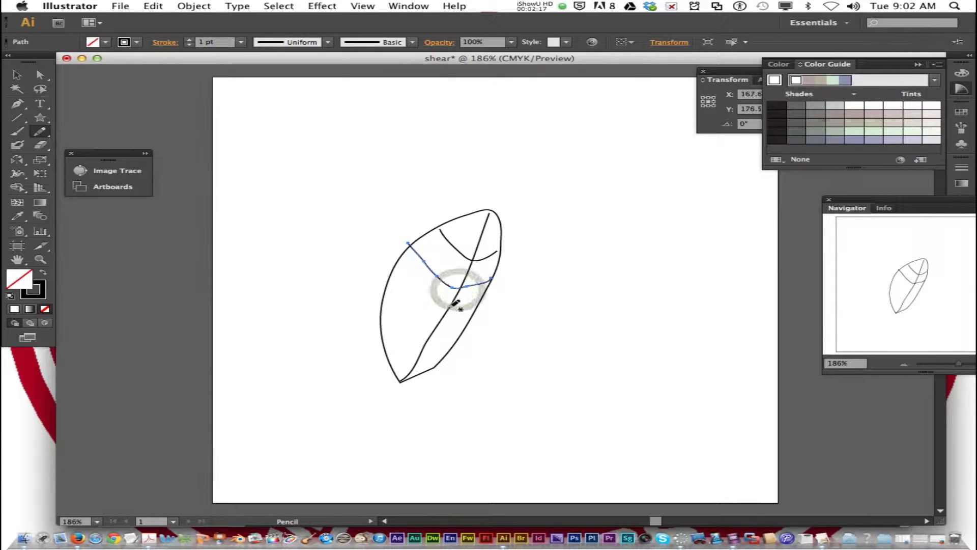
pyautogui.moveTo(445, 310); pyautogui.dragTo(389, 275)
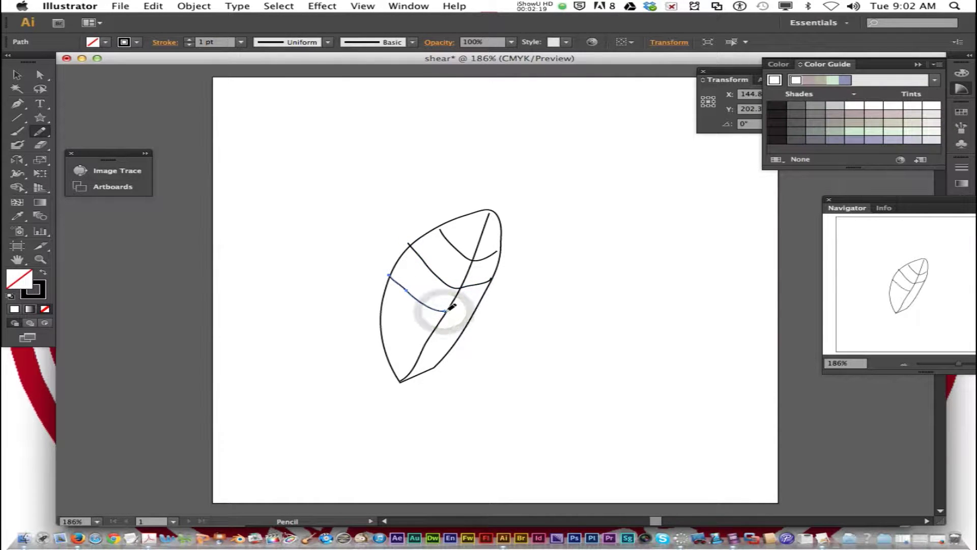
pyautogui.moveTo(443, 312); pyautogui.dragTo(474, 307)
pyautogui.moveTo(431, 337); pyautogui.dragTo(382, 307)
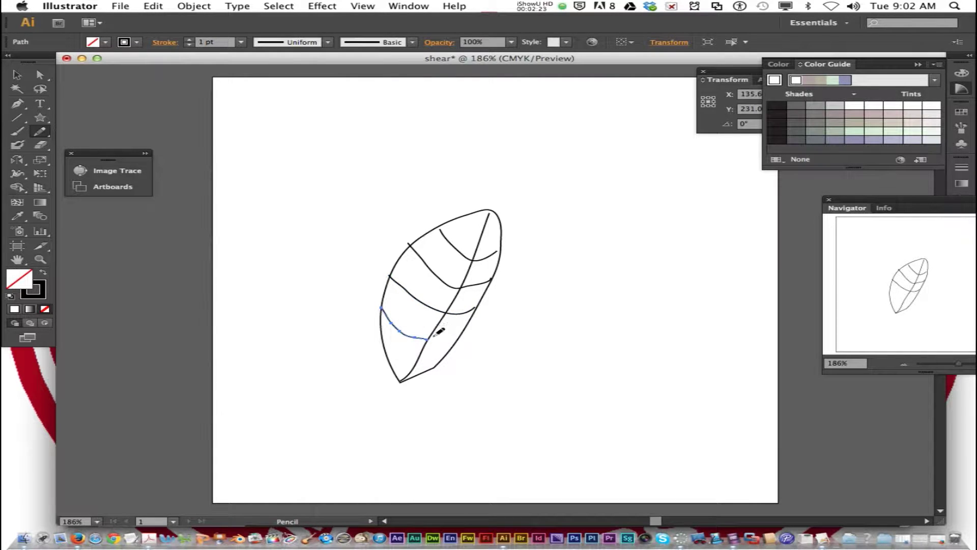
pyautogui.moveTo(427, 339); pyautogui.dragTo(463, 336)
pyautogui.moveTo(414, 361)
pyautogui.mouseDown()
pyautogui.moveTo(384, 342)
pyautogui.moveTo(421, 364)
pyautogui.moveTo(448, 352)
pyautogui.mouseUp()
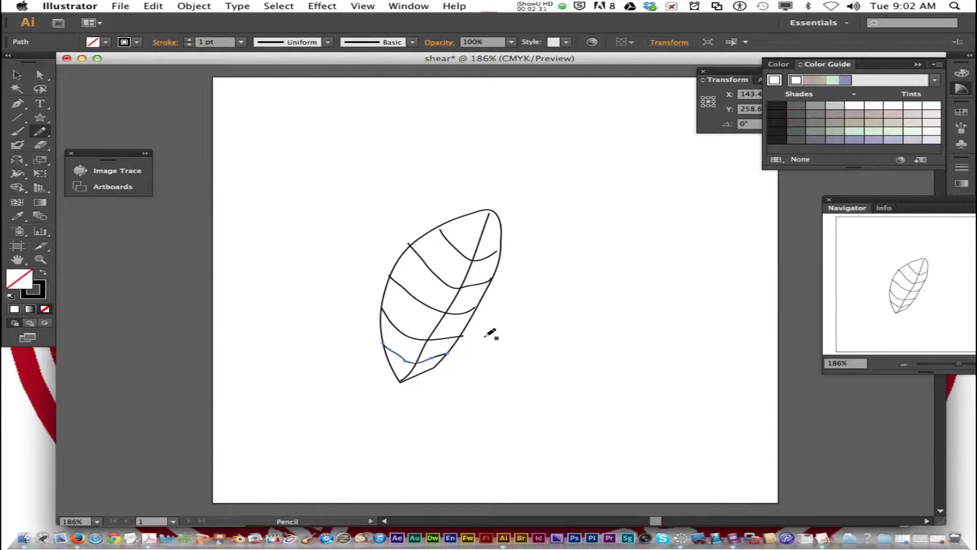
# Give the leaf outline a solid CMYK Green fill from the Control bar swatches.
pyautogui.keyDown('super'); pyautogui.click(502, 242); pyautogui.keyUp('super')
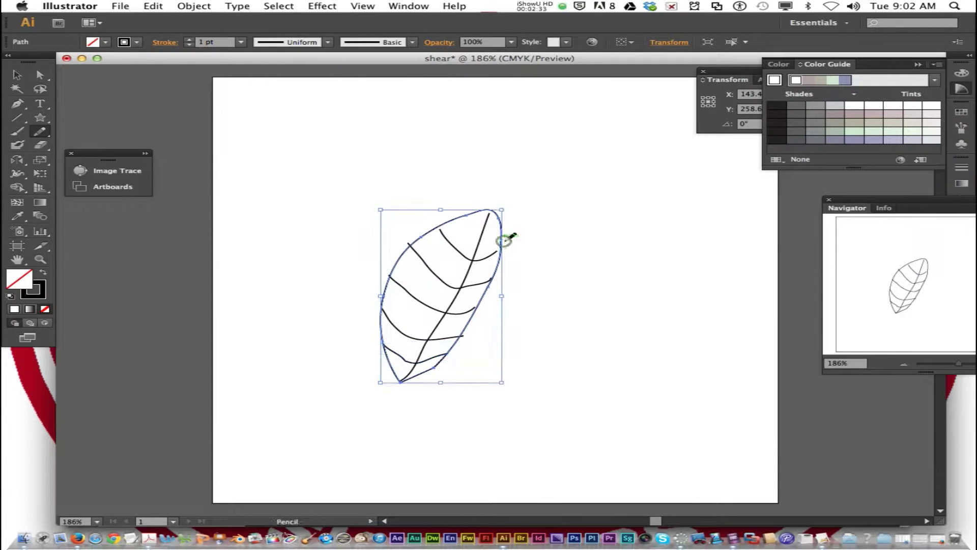
pyautogui.click(104, 43)
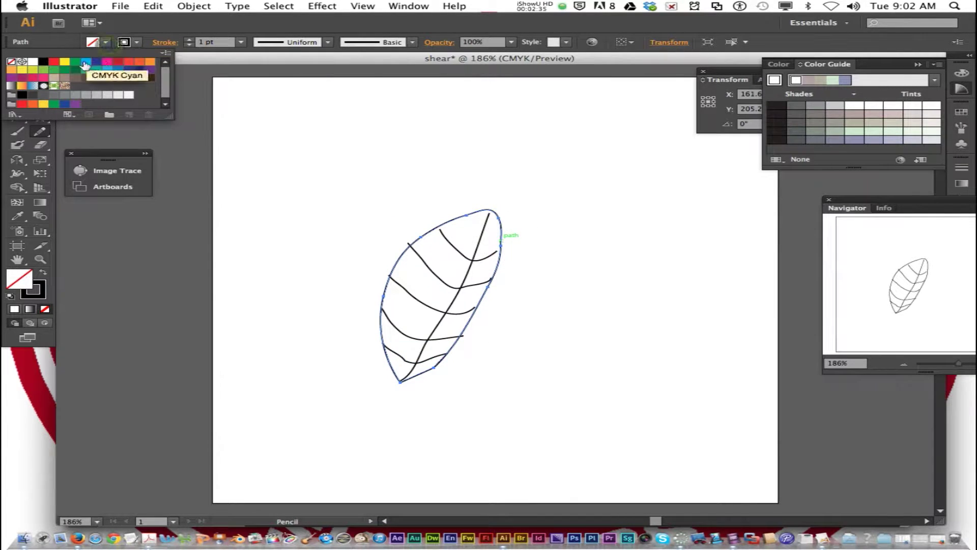
pyautogui.click(75, 63)
pyautogui.click(481, 177)
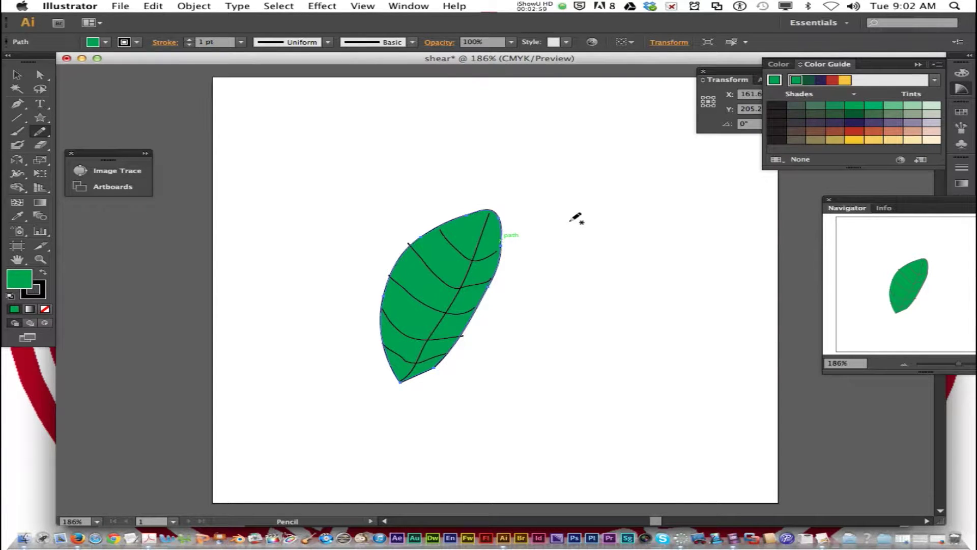
# Select all the leaf's paths together with Select All and a marquee.
pyautogui.press('super+a')
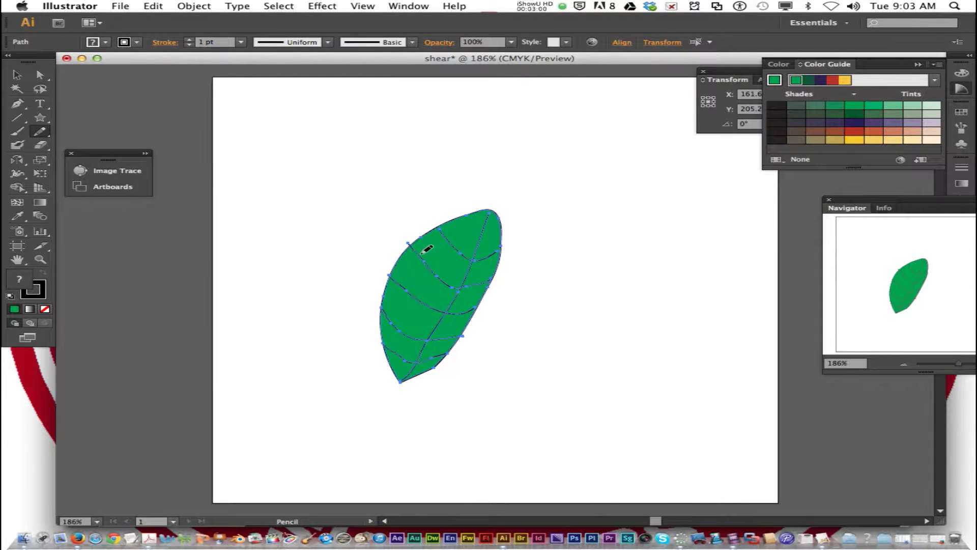
pyautogui.press('v')
pyautogui.moveTo(319, 163)
pyautogui.mouseDown()
pyautogui.moveTo(393, 224)
pyautogui.moveTo(572, 446)
pyautogui.moveTo(589, 450)
pyautogui.mouseUp()
pyautogui.press('n')
# Pick the Shear Tool from the Scale tool's flyout in the Tools panel.
pyautogui.click(39, 161)
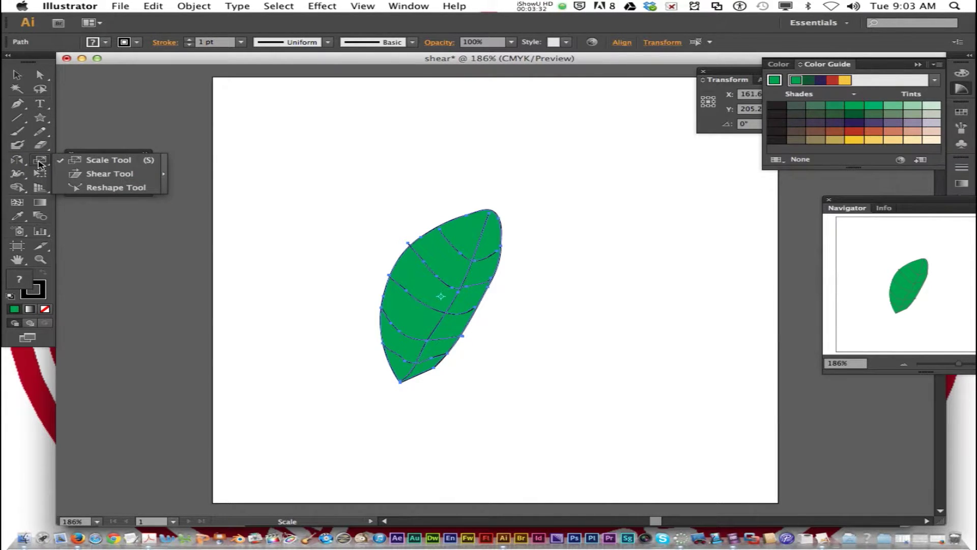
pyautogui.click(49, 166)
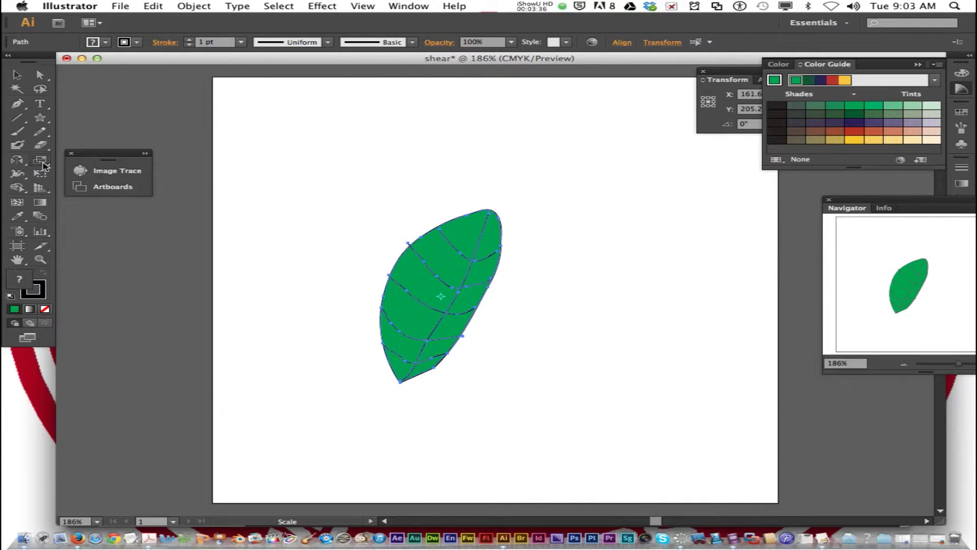
pyautogui.click(41, 162)
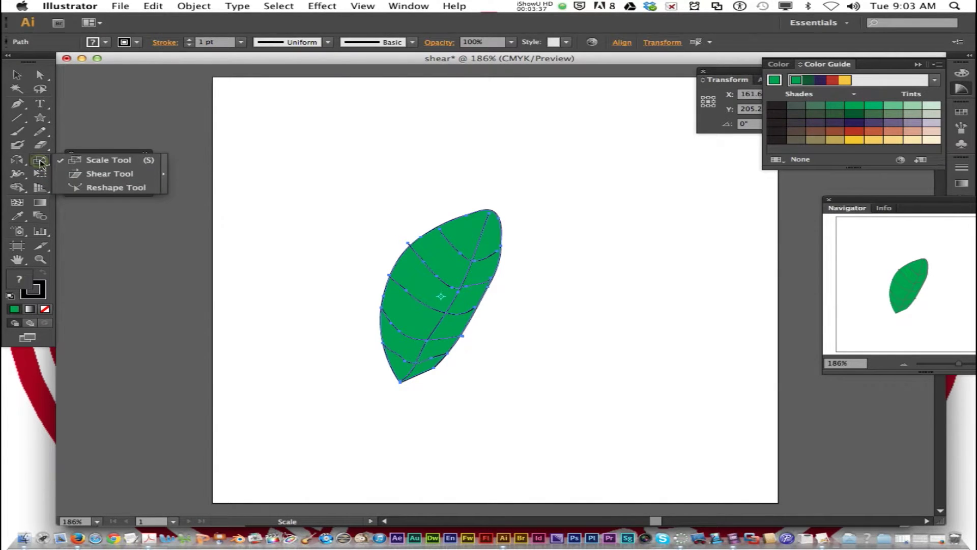
pyautogui.click(89, 175)
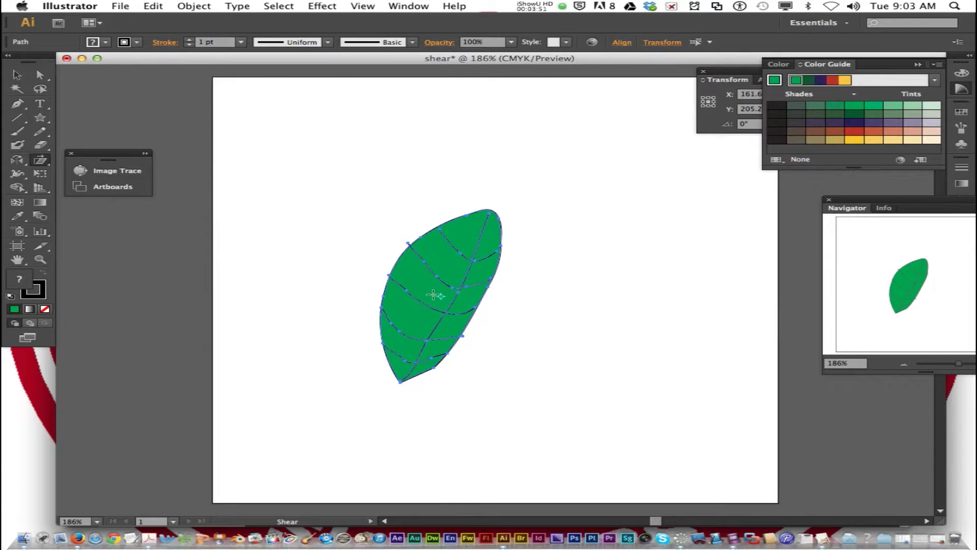
# Shear the selected leaf into a slanted shape, then shear off a copy lying across it.
pyautogui.moveTo(563, 316); pyautogui.dragTo(644, 207)
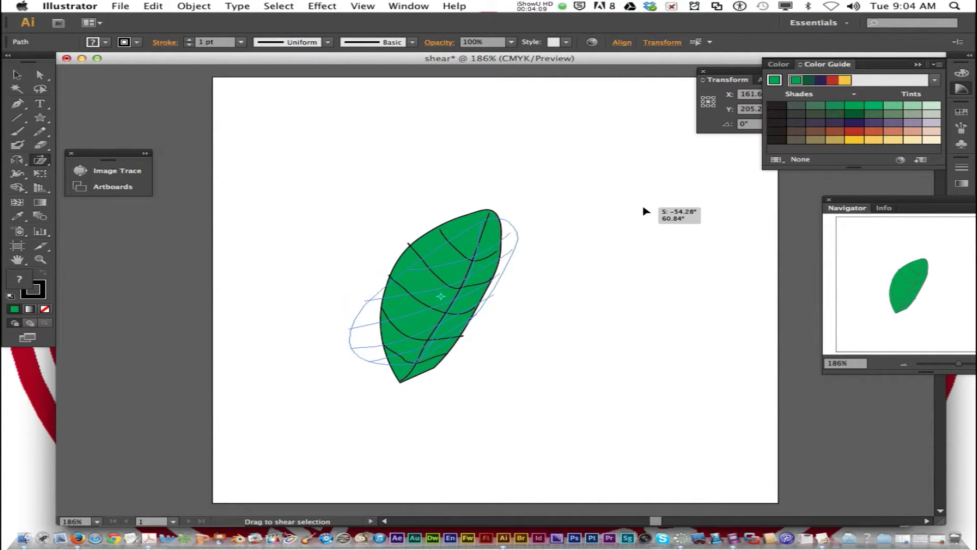
pyautogui.moveTo(645, 210); pyautogui.dragTo(646, 212)
pyautogui.moveTo(553, 296); pyautogui.dragTo(613, 183)
pyautogui.moveTo(446, 179)
pyautogui.mouseDown()
pyautogui.moveTo(410, 148)
pyautogui.moveTo(480, 185)
pyautogui.moveTo(453, 182)
pyautogui.mouseUp()
pyautogui.moveTo(491, 379); pyautogui.dragTo(570, 363)
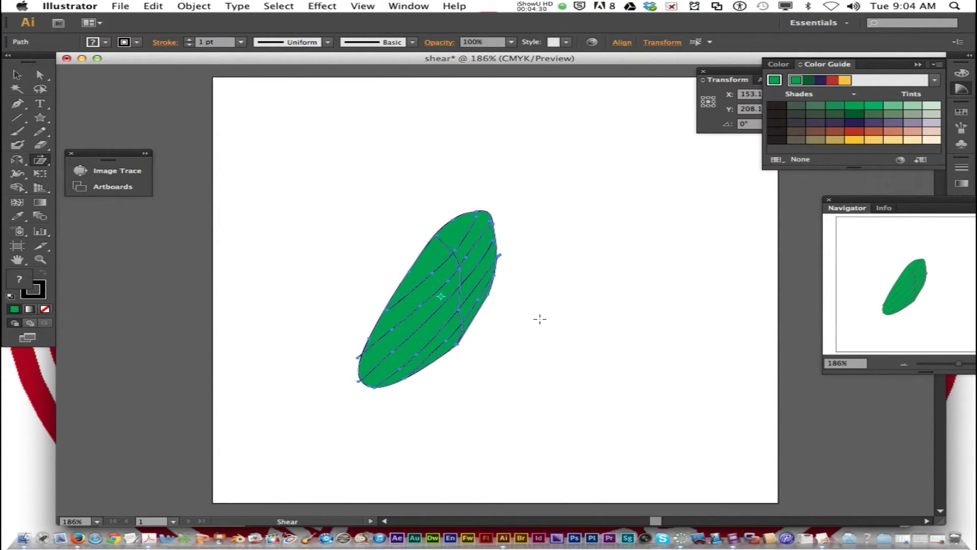
pyautogui.moveTo(508, 271); pyautogui.dragTo(542, 366)
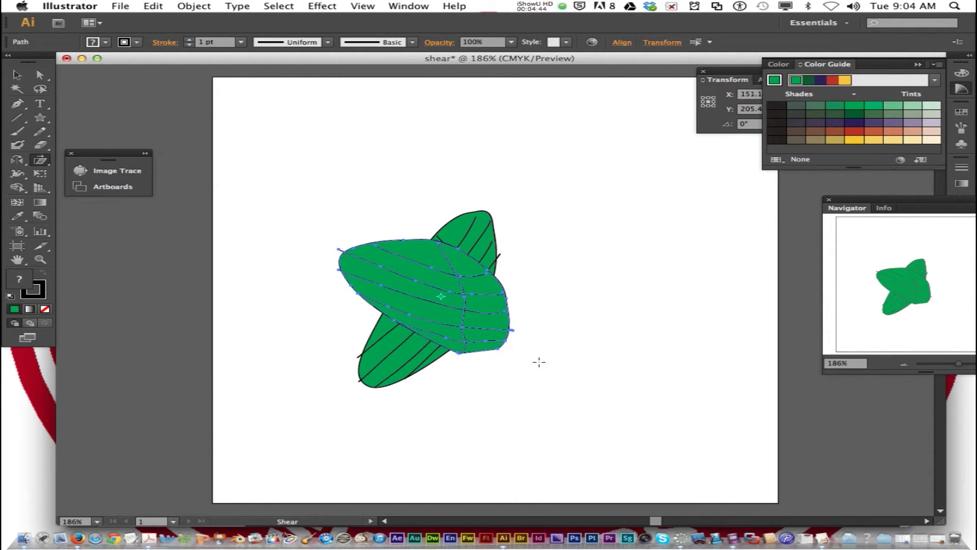
# Move the sheared copy right of the original and skew it into a new leaf shape.
pyautogui.moveTo(387, 252); pyautogui.dragTo(586, 275)
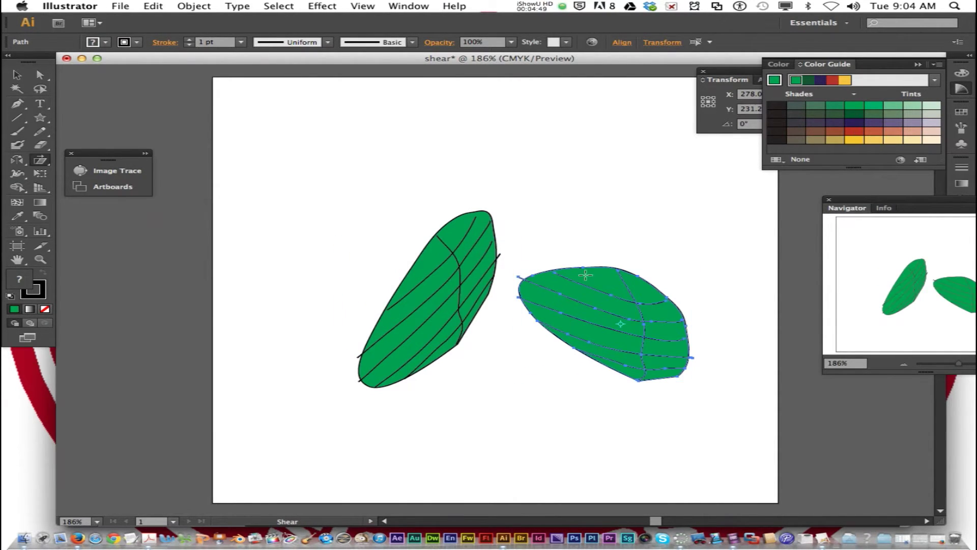
pyautogui.moveTo(625, 247); pyautogui.dragTo(467, 384)
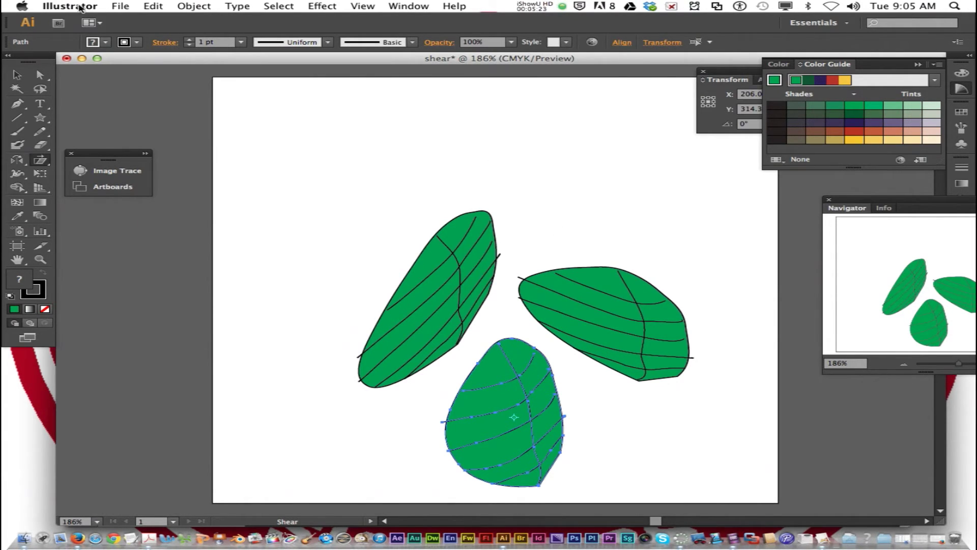
# Save the drawing as shear.ai, accepting the Illustrator CS6 options.
pyautogui.click(123, 7)
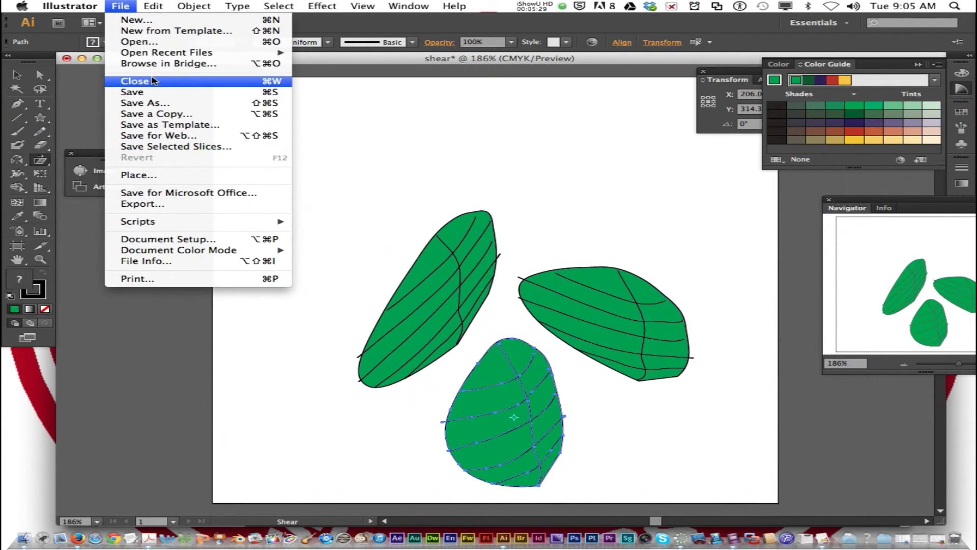
pyautogui.click(171, 103)
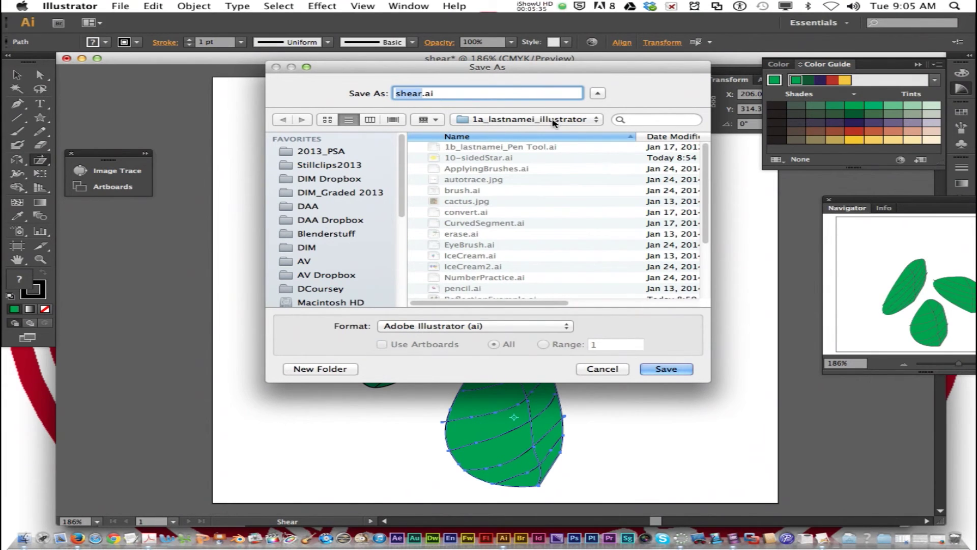
pyautogui.click(679, 370)
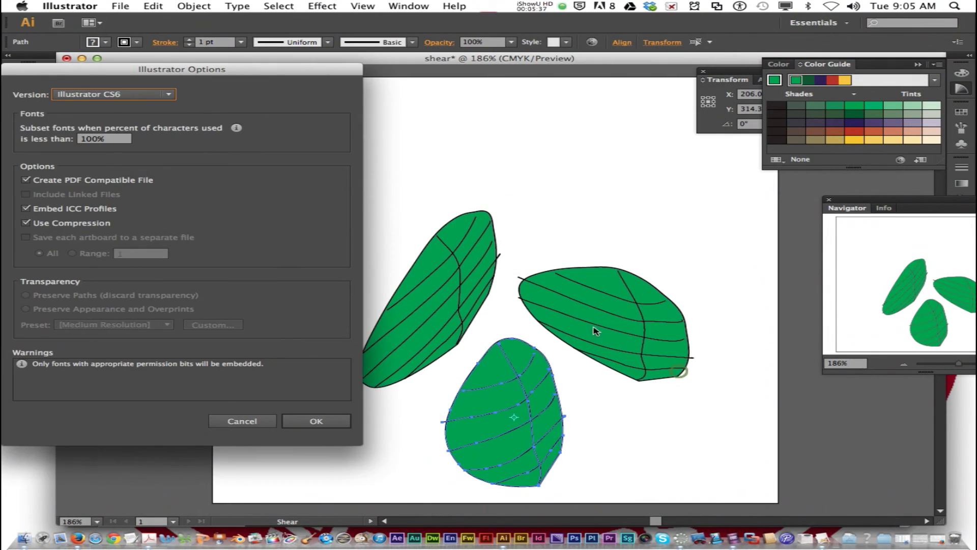
pyautogui.click(336, 421)
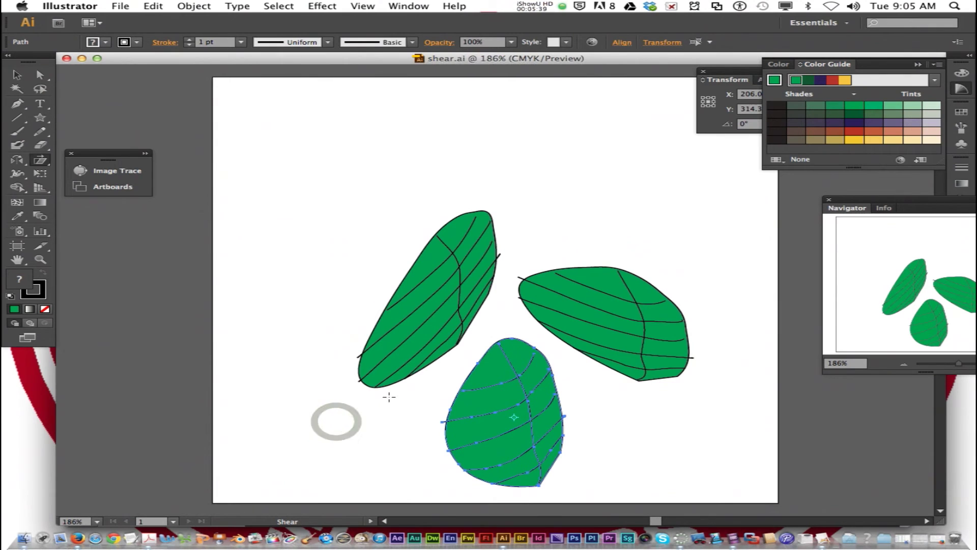